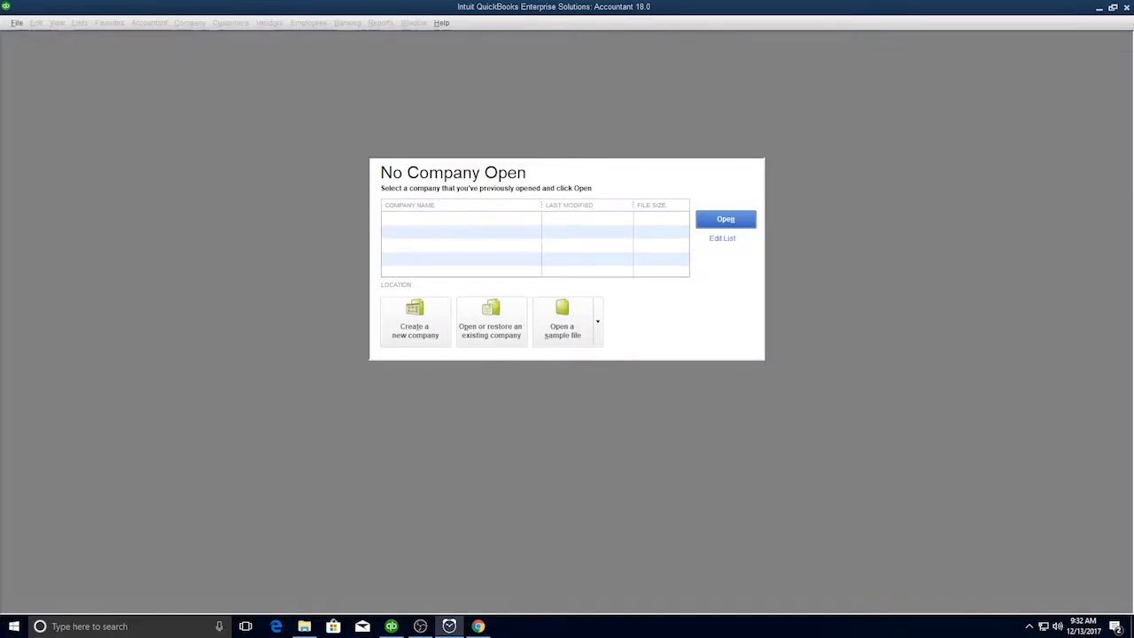
Start creating a new company with Express Start and enter ebs as the business name.
{"action": "left_click", "coordinate": [408, 328]}
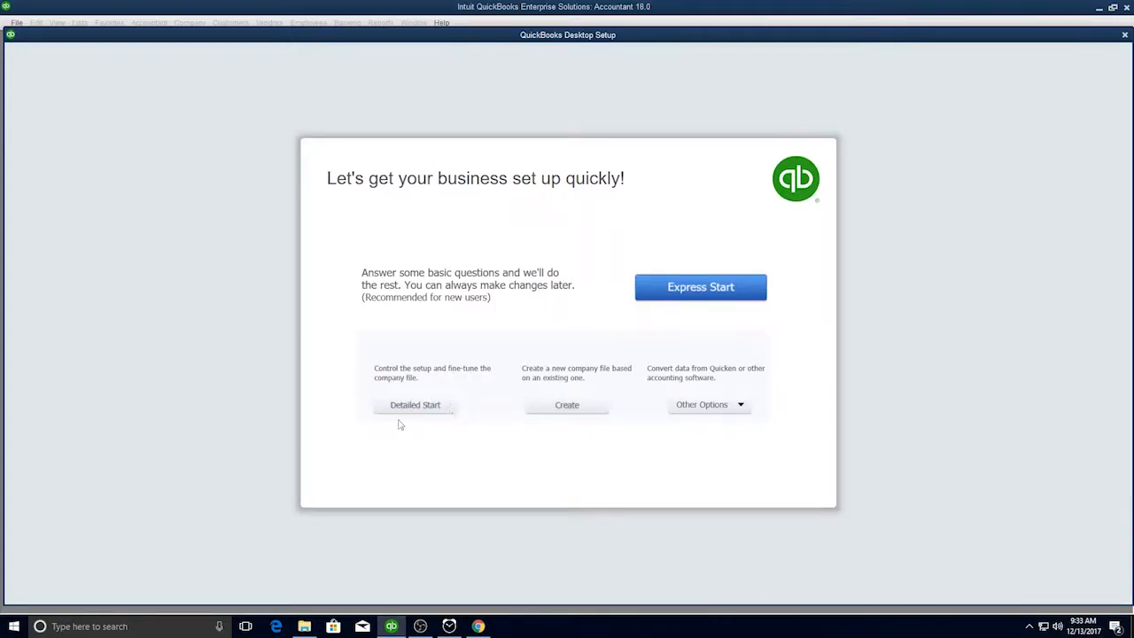
{"action": "left_click", "coordinate": [706, 296]}
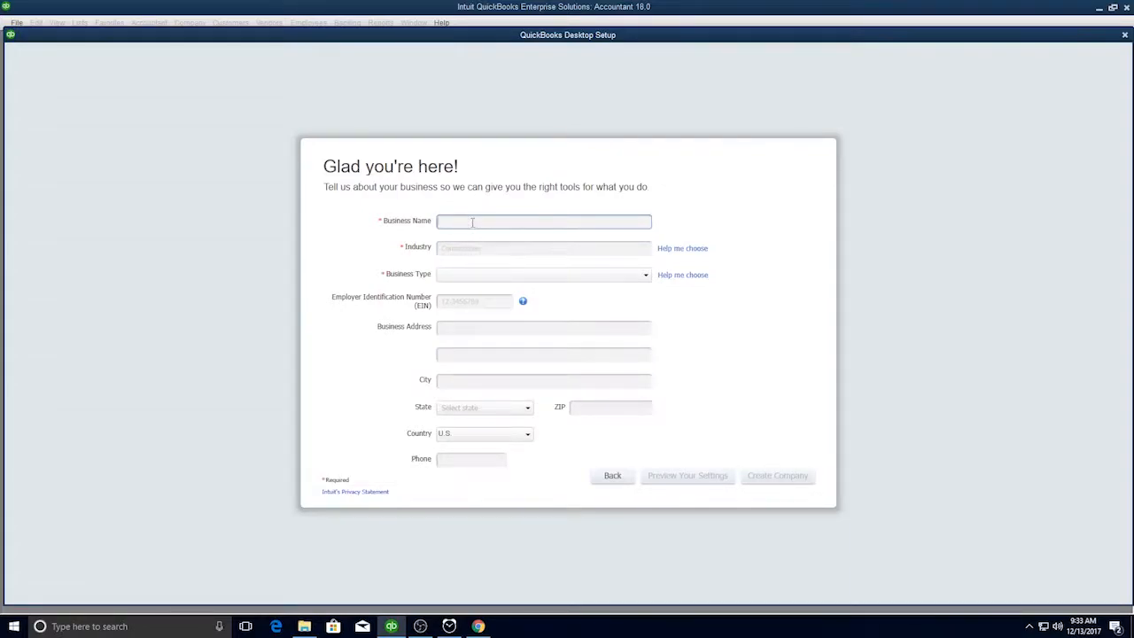
{"action": "type", "text": "ebc"}
{"action": "type", "text": "N"}
{"action": "key", "text": "BackSpace"}
Set the company's industry to Financial Services other than Accounting or Bookkeeping.
{"action": "left_click", "coordinate": [465, 248]}
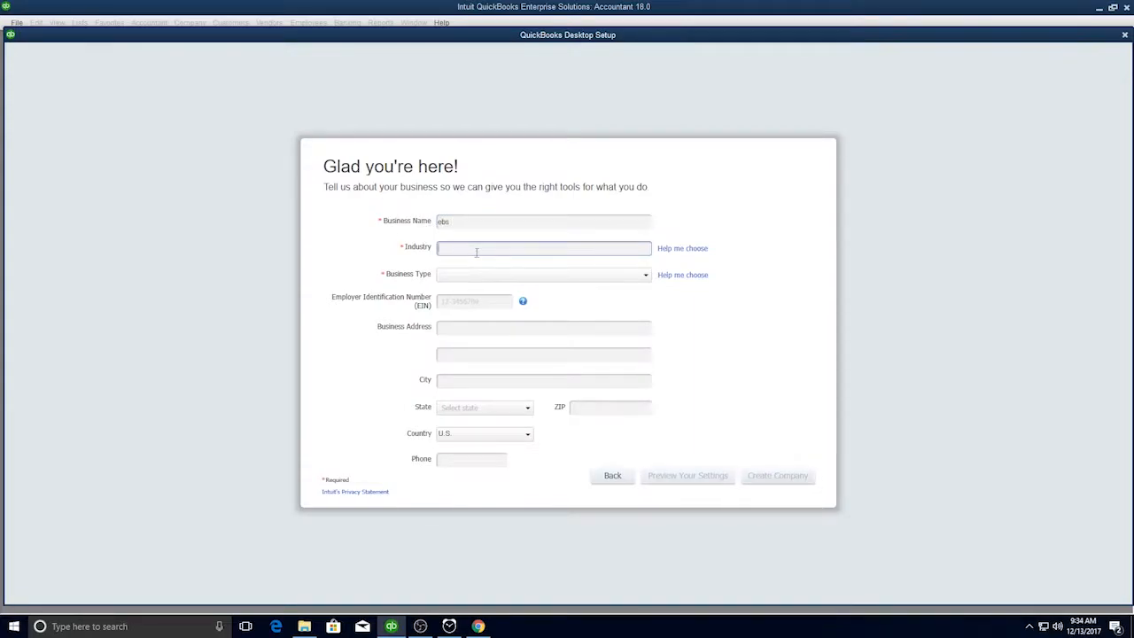
{"action": "type", "text": "service"}
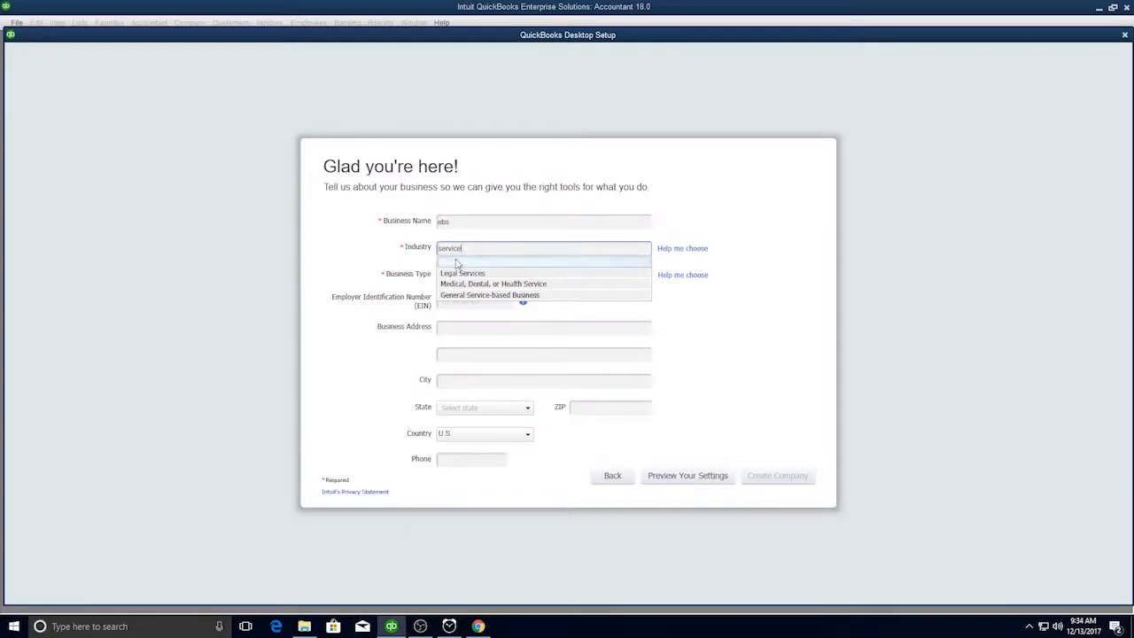
{"action": "left_click", "coordinate": [561, 265]}
{"action": "left_click", "coordinate": [465, 250]}
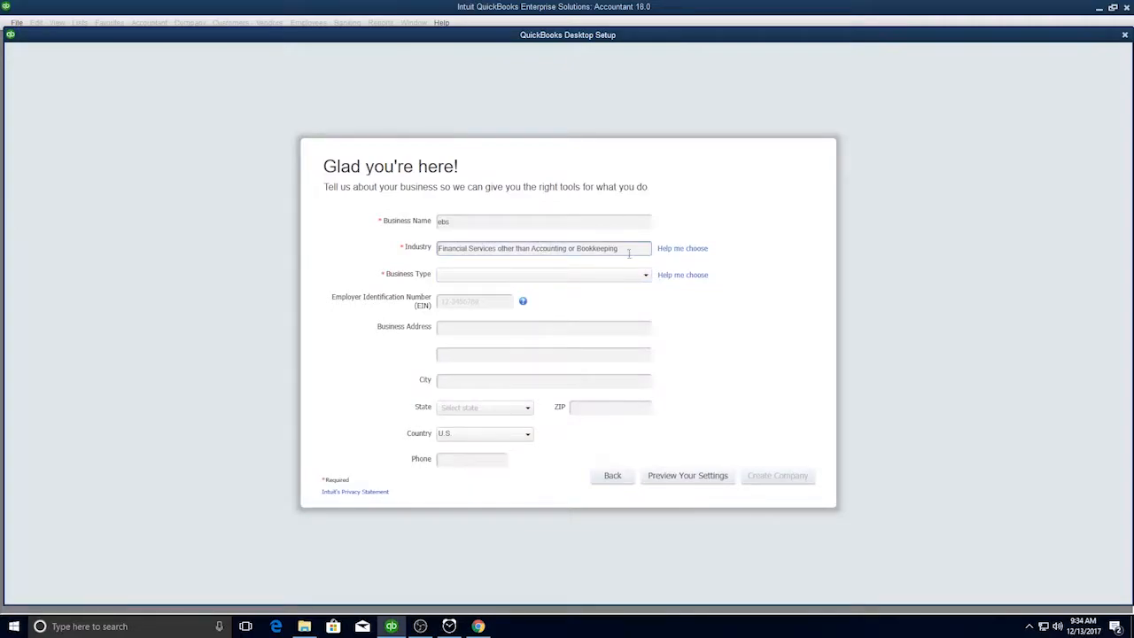
{"action": "left_click", "coordinate": [677, 257]}
{"action": "scroll", "coordinate": [509, 316], "scroll_direction": "down", "scroll_amount": 10}
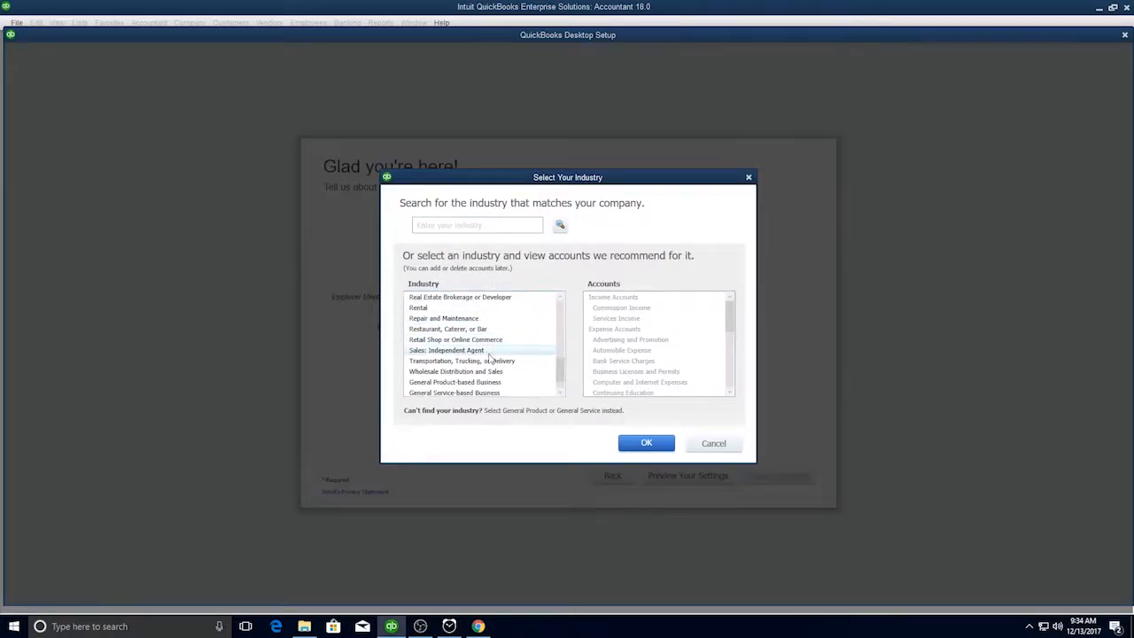
{"action": "left_click", "coordinate": [713, 443]}
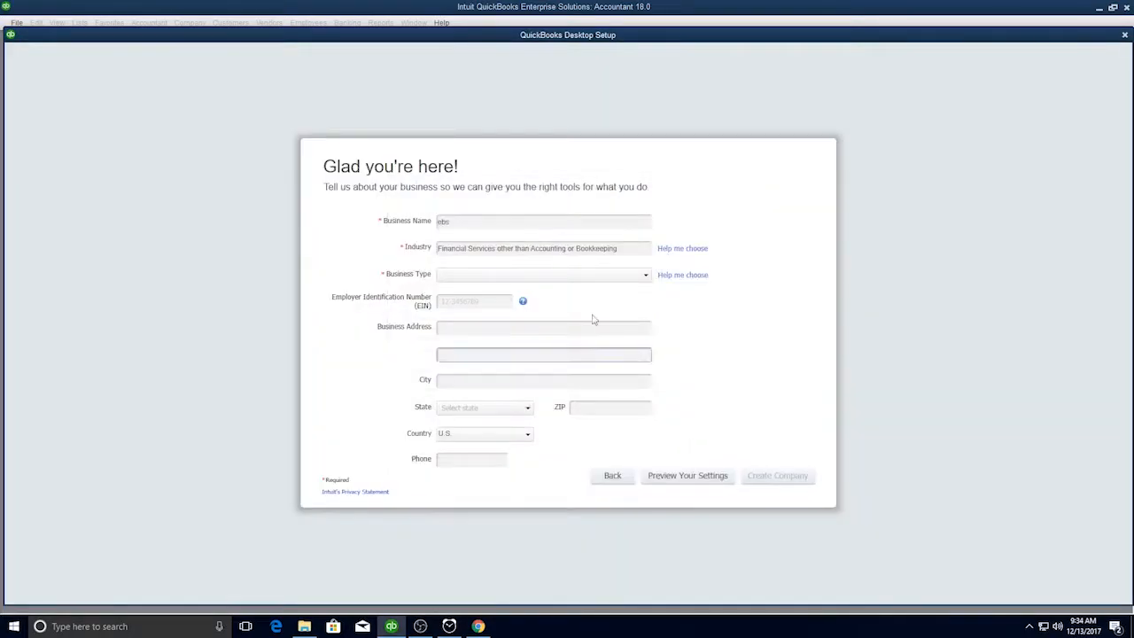
Set the business type to S Corporation and accept the company type selection.
{"action": "left_click", "coordinate": [458, 277]}
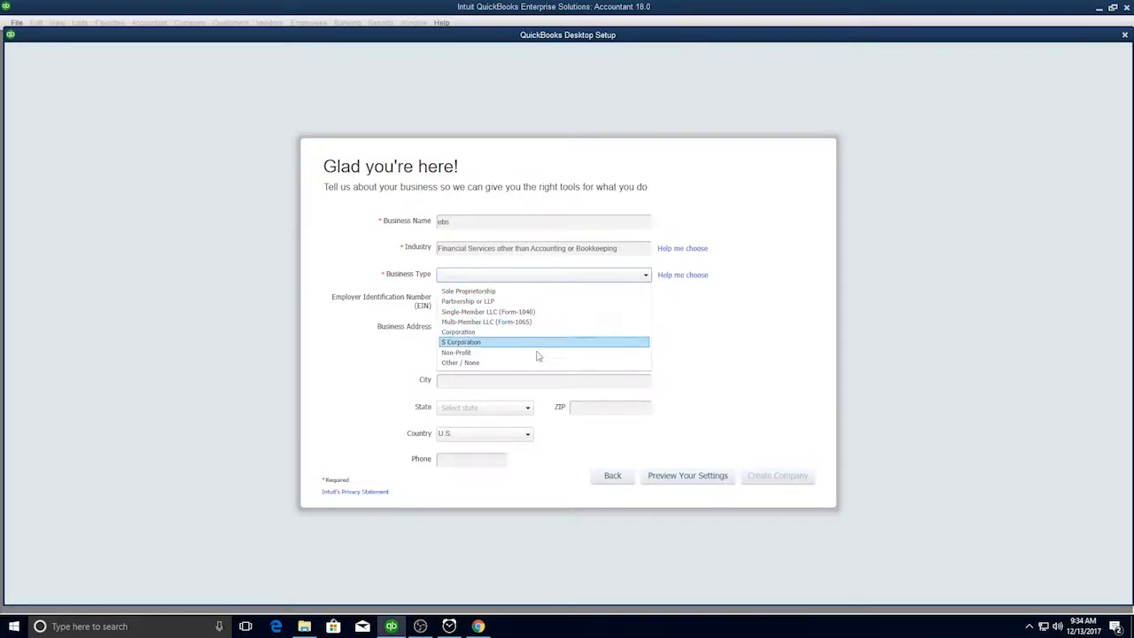
{"action": "left_click", "coordinate": [688, 276]}
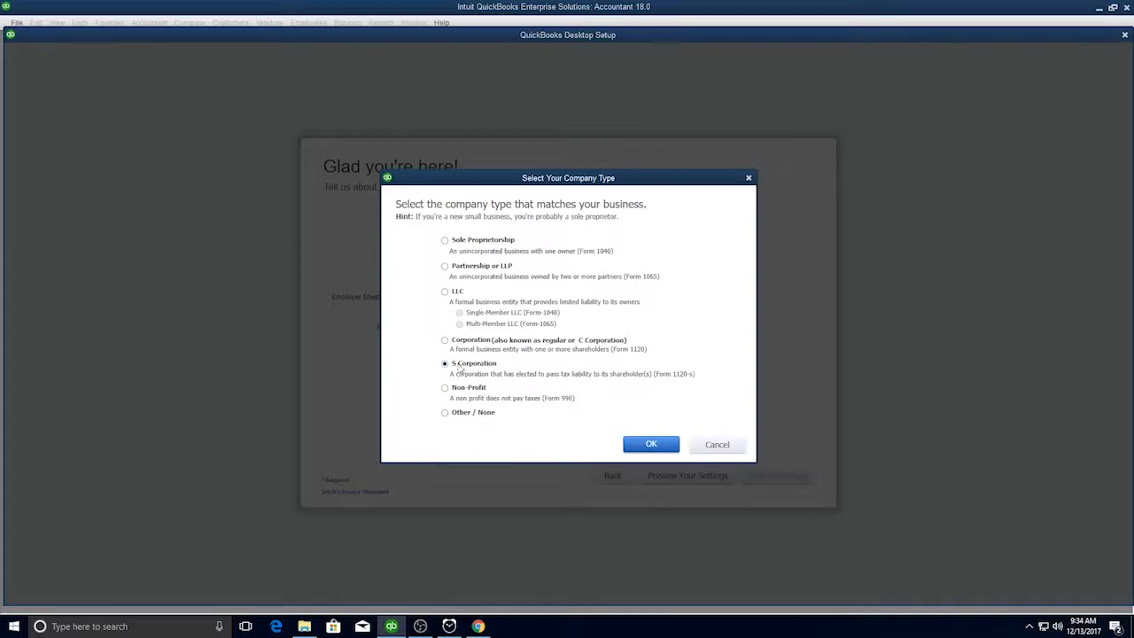
{"action": "left_click", "coordinate": [446, 365]}
{"action": "left_click", "coordinate": [634, 445]}
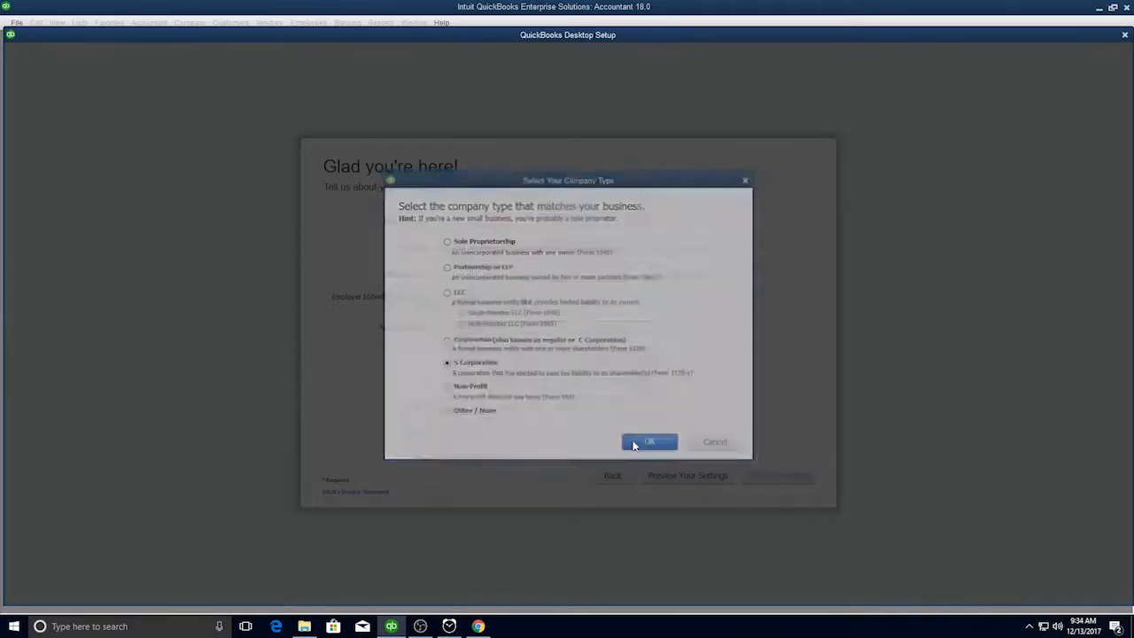
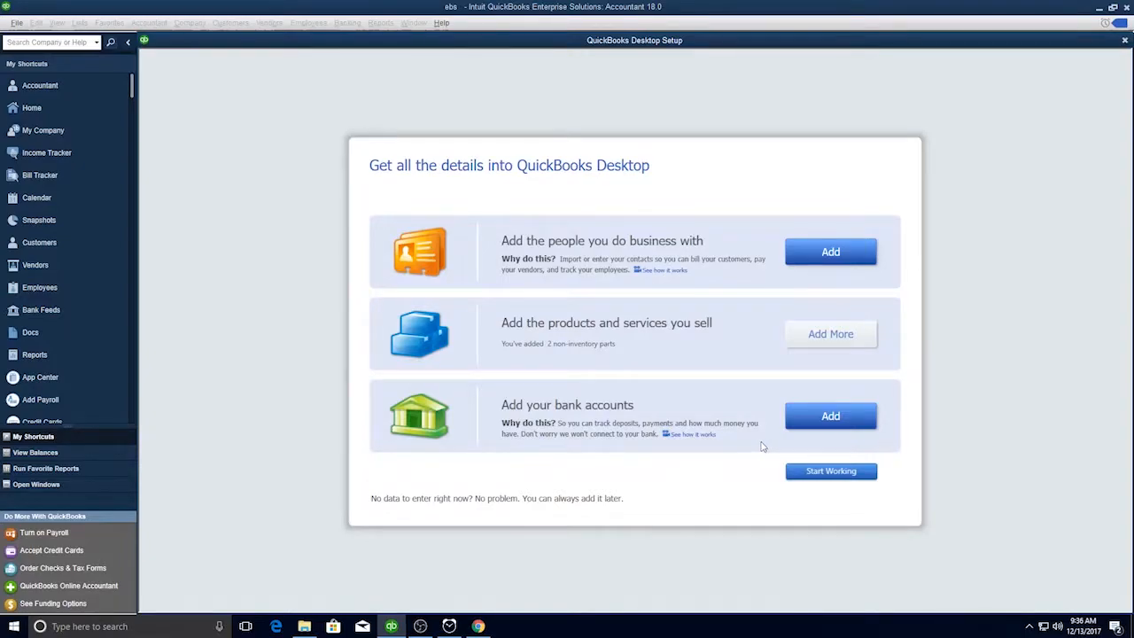
Close the company setup window and dismiss the New Feature Tour.
{"action": "left_click", "coordinate": [1124, 41]}
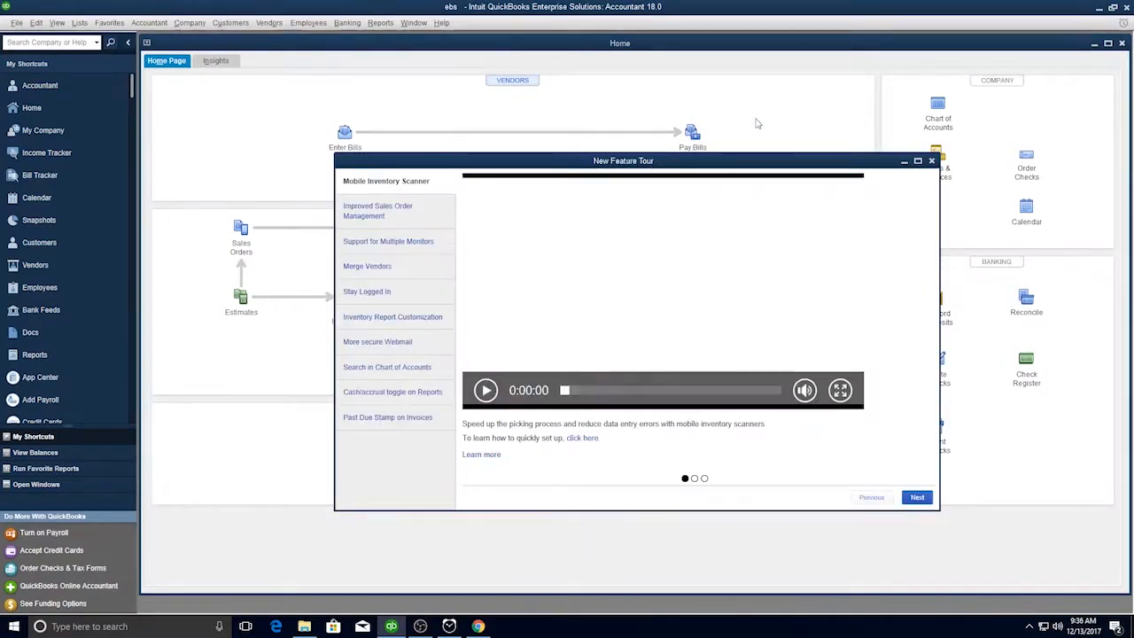
{"action": "left_click", "coordinate": [932, 162]}
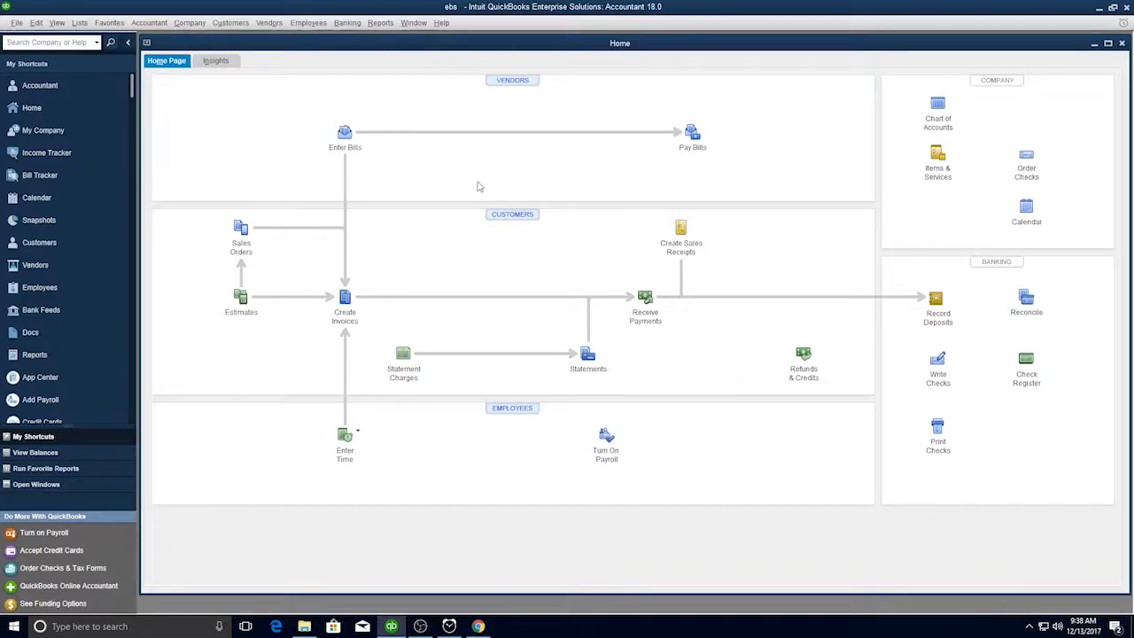
Open the company's Chart of Accounts and maximize its window.
{"action": "left_click", "coordinate": [190, 23]}
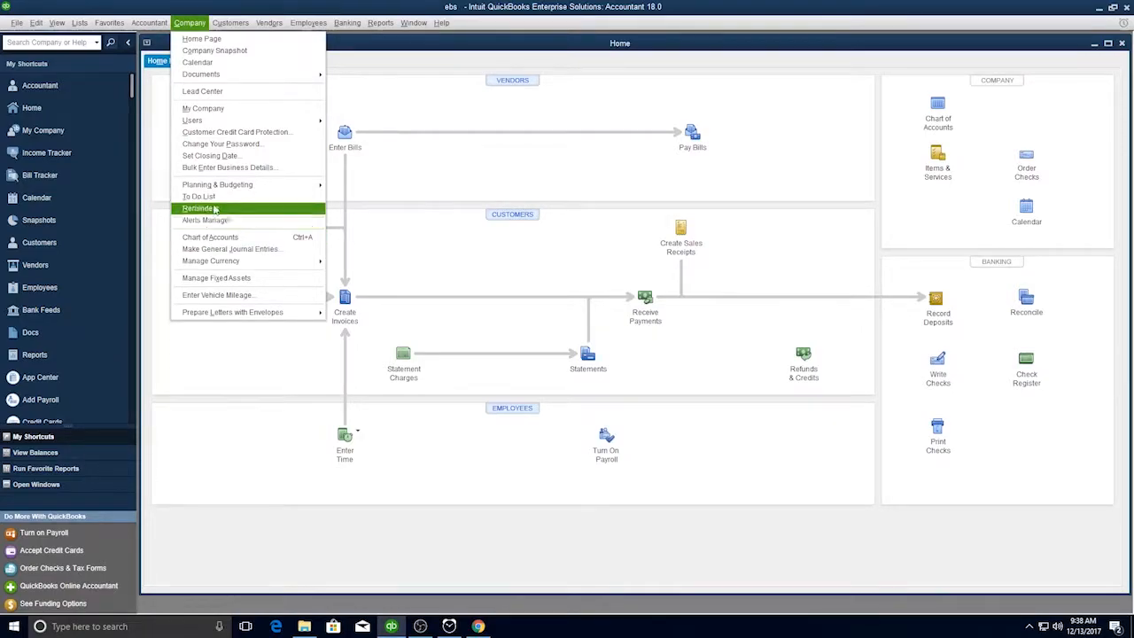
{"action": "left_click", "coordinate": [447, 191]}
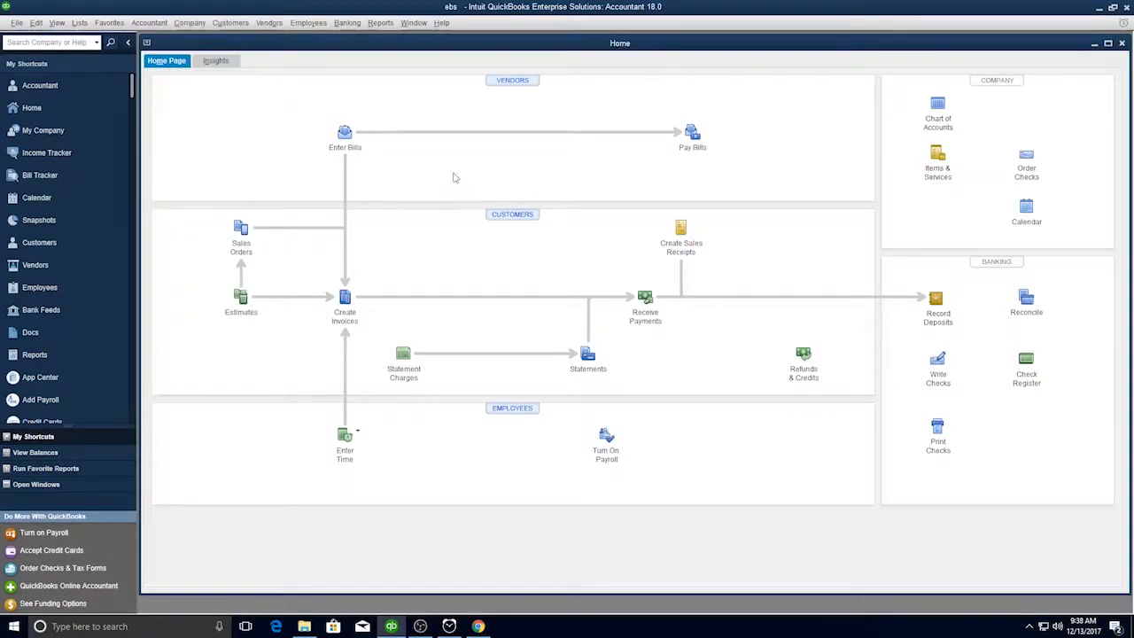
{"action": "key", "text": "ctrl+a"}
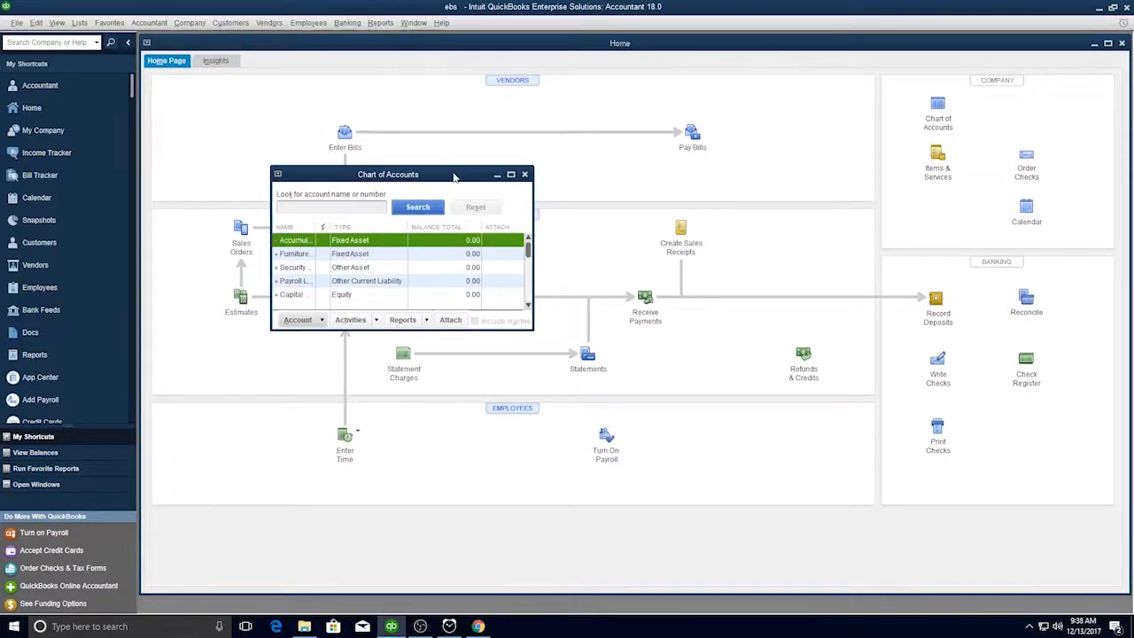
{"action": "left_click", "coordinate": [510, 174]}
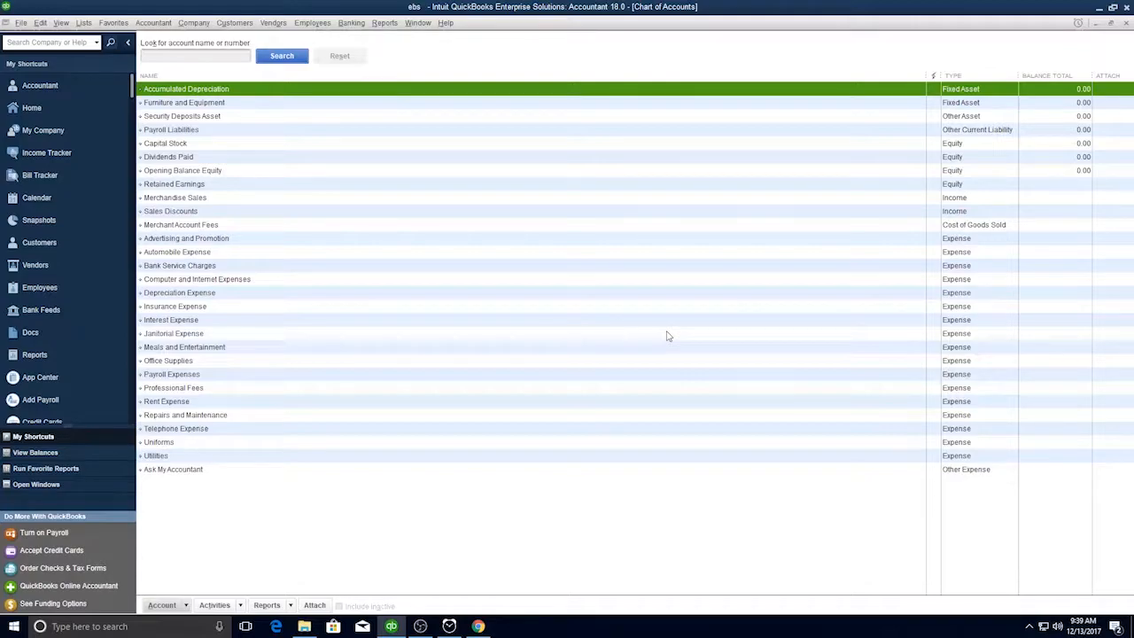
Start adding a new account to the Chart of Accounts with Bank as the account type.
{"action": "right_click", "coordinate": [395, 134]}
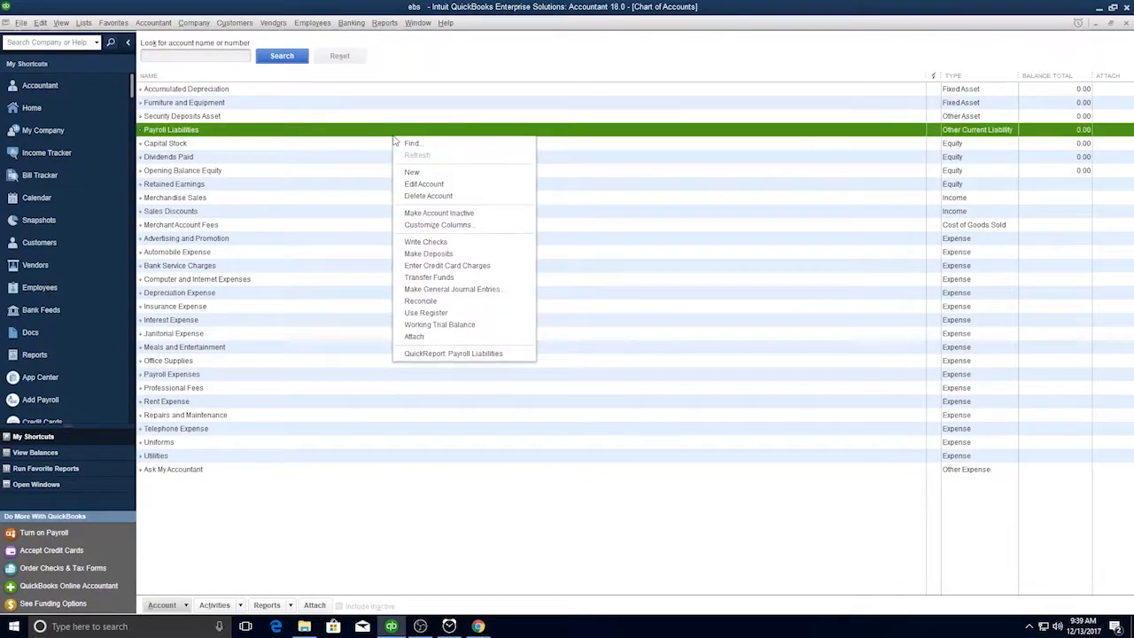
{"action": "left_click", "coordinate": [425, 174]}
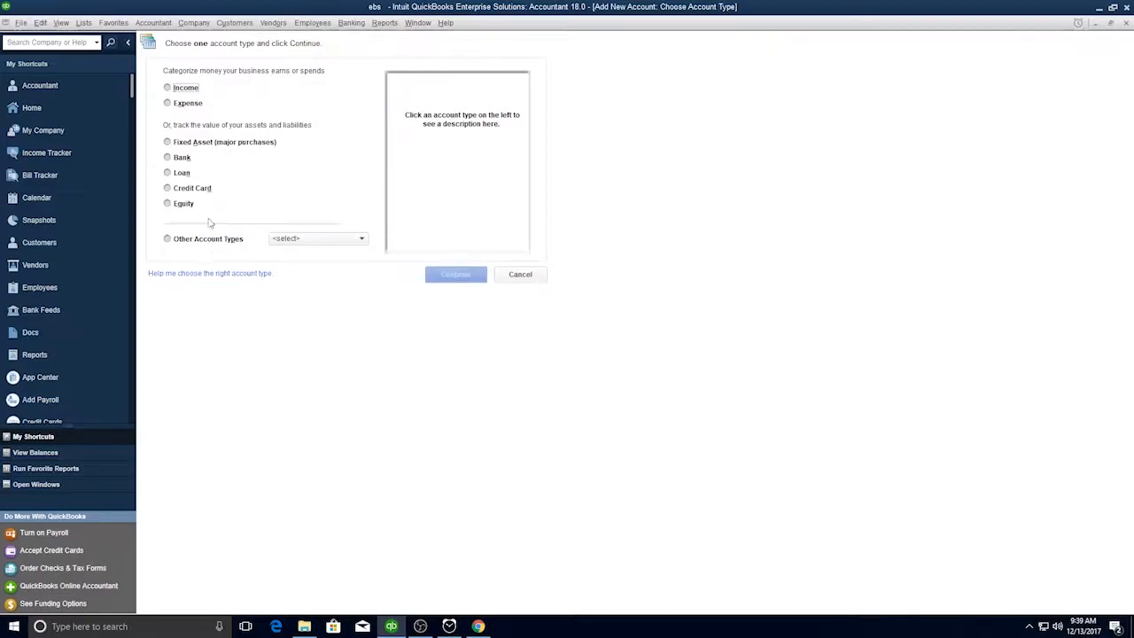
{"action": "left_click", "coordinate": [361, 239]}
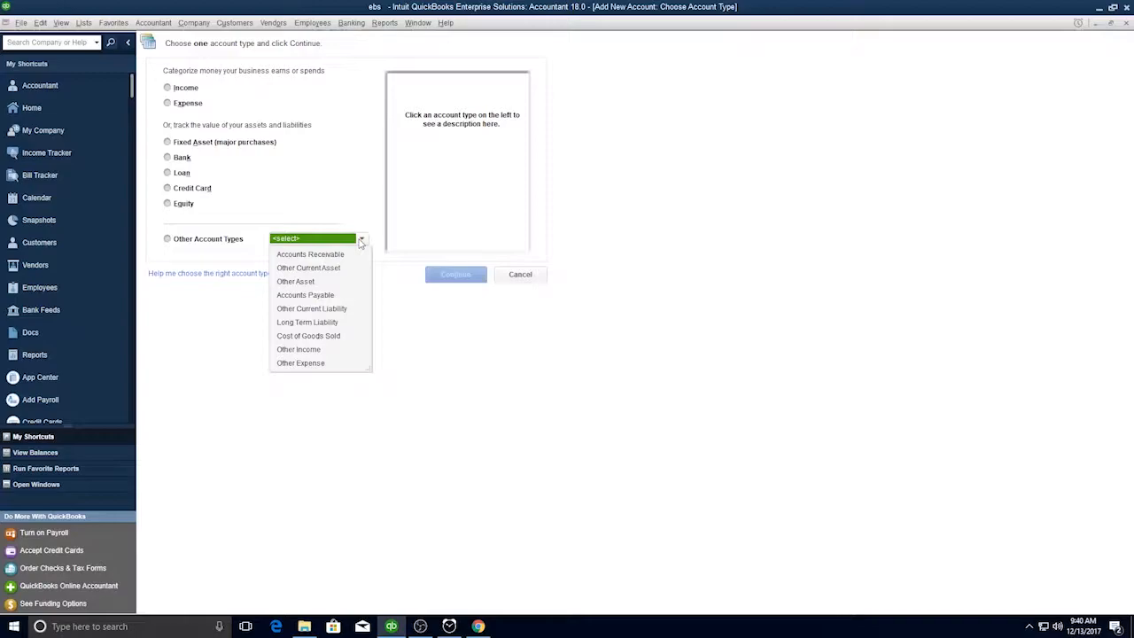
{"action": "left_click", "coordinate": [168, 158]}
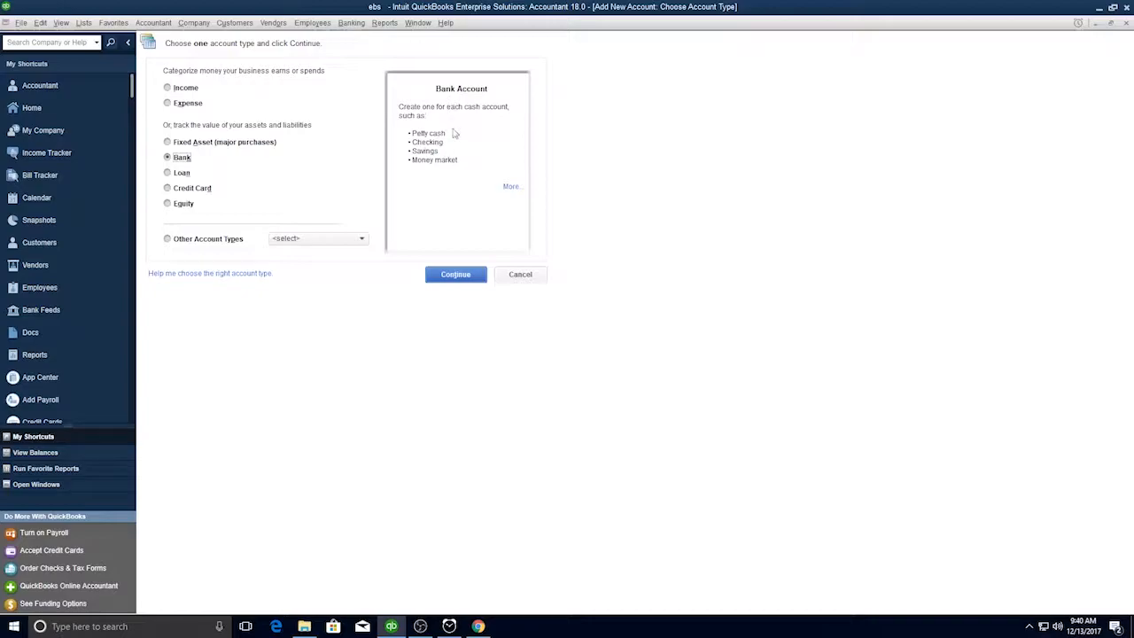
{"action": "left_click", "coordinate": [462, 277]}
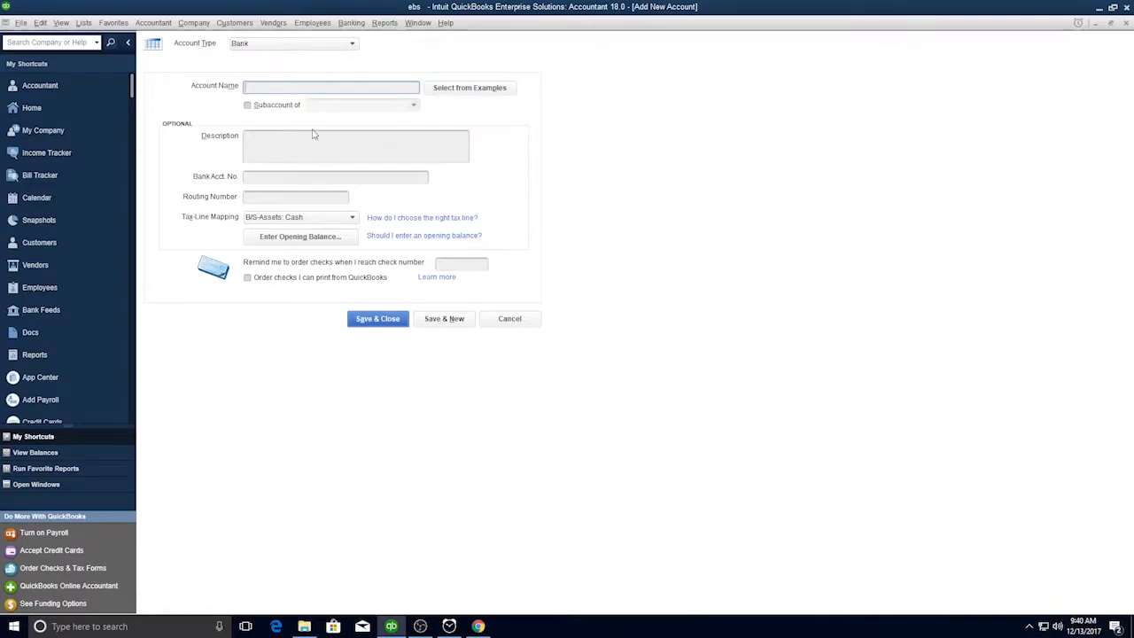
Name the new bank account Big Bank, leave the optional details blank, and save it.
{"action": "type", "text": "Big Bank"}
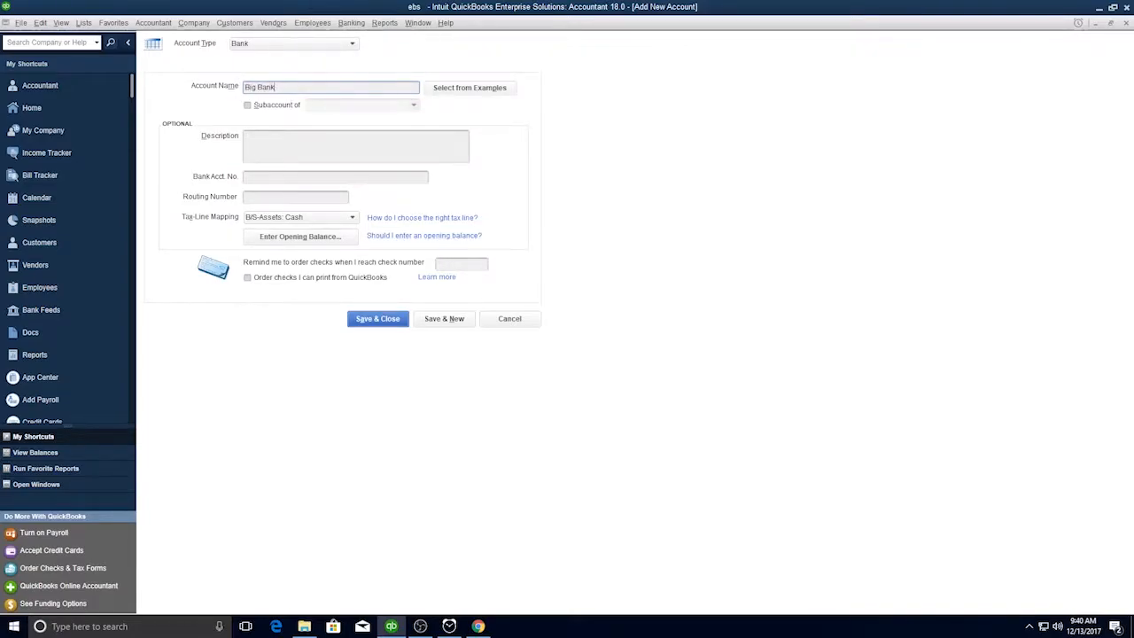
{"action": "left_click", "coordinate": [258, 139]}
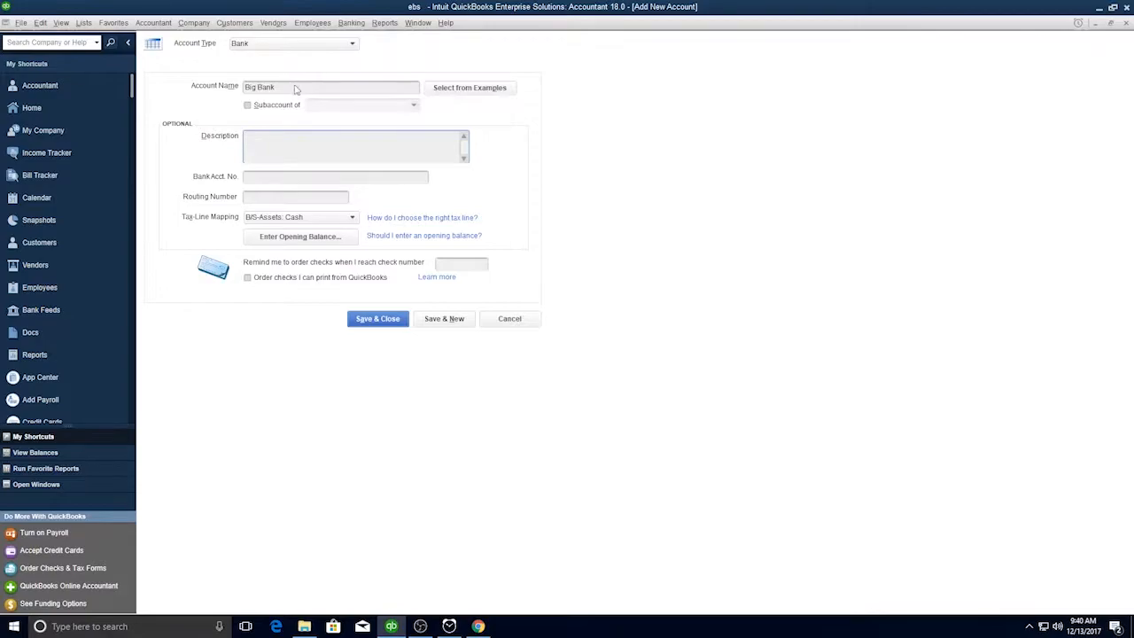
{"action": "left_click", "coordinate": [269, 180]}
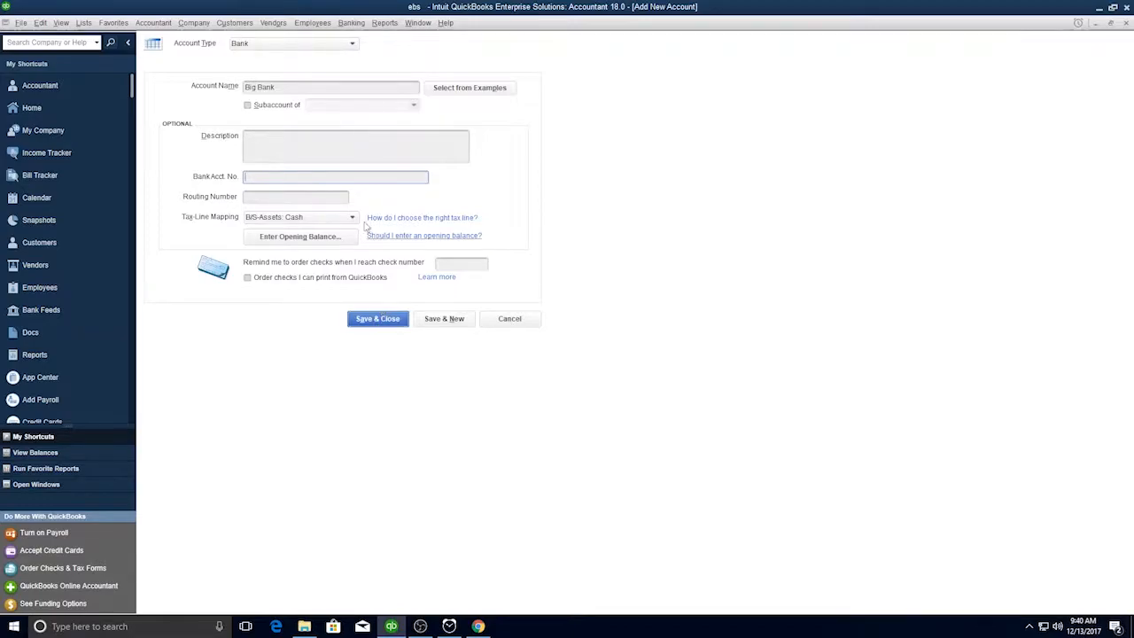
{"action": "left_click", "coordinate": [372, 319]}
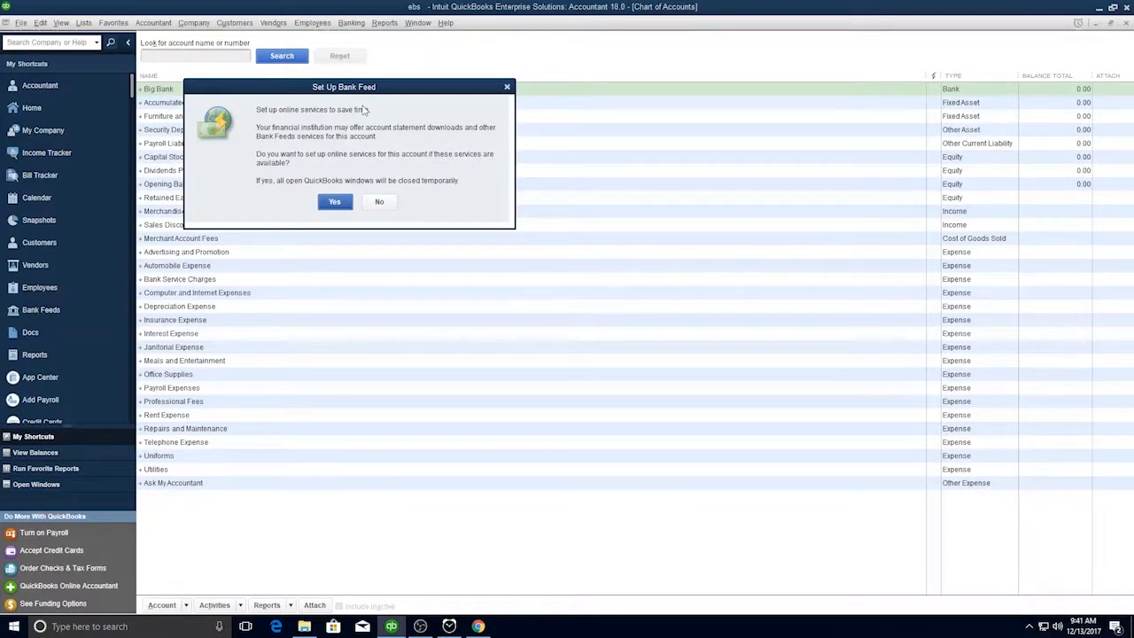